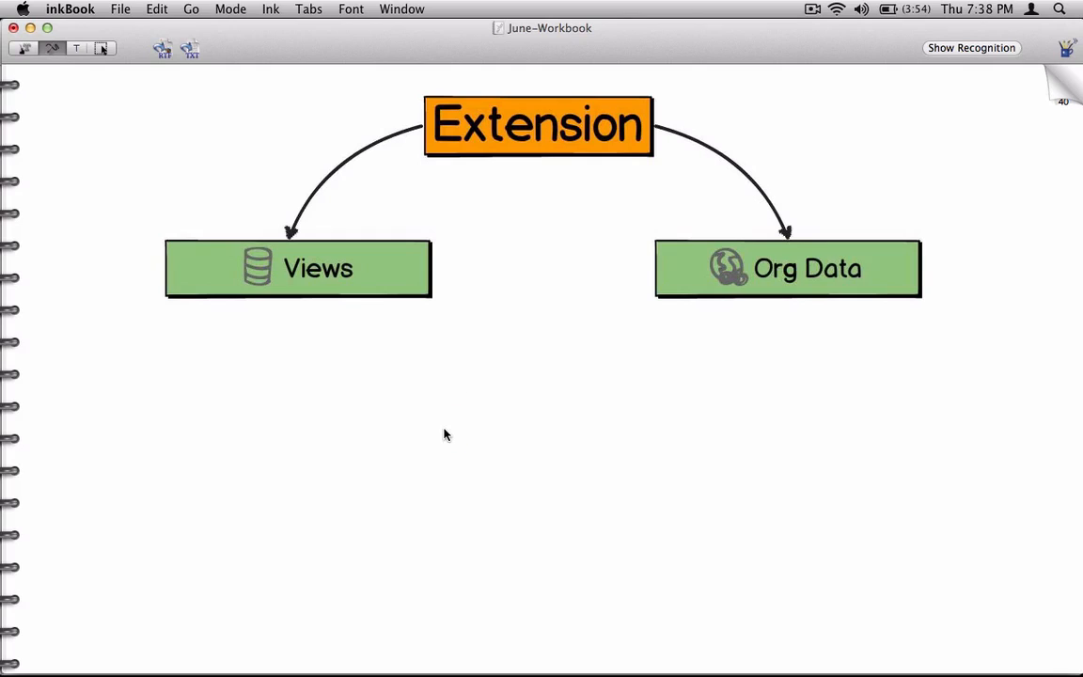
# - Handwrite "VD01" beneath the Views box with two branches leading down to "General" and "Sales"
pyautogui.moveTo(106, 355)
pyautogui.mouseDown()
pyautogui.moveTo(123, 355)
pyautogui.moveTo(132, 377)
pyautogui.moveTo(172, 378)
pyautogui.moveTo(74, 439)
pyautogui.moveTo(73, 468)
pyautogui.mouseUp()
pyautogui.moveTo(137, 438)
pyautogui.mouseDown()
pyautogui.moveTo(190, 438)
pyautogui.moveTo(190, 467)
pyautogui.mouseUp()
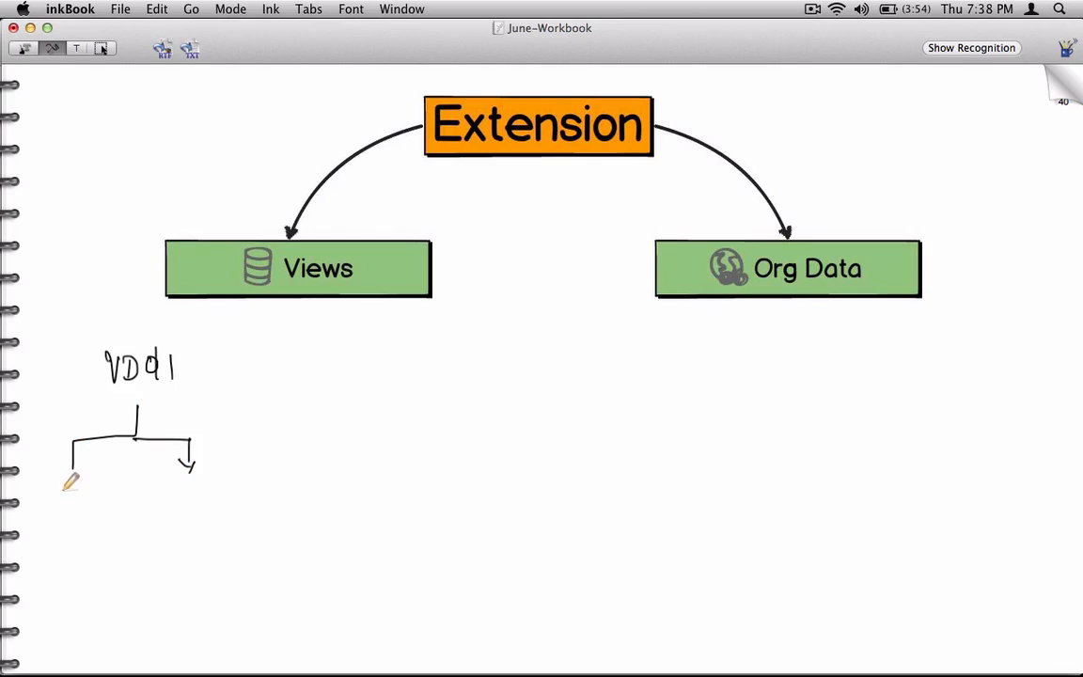
pyautogui.moveTo(59, 487)
pyautogui.mouseDown()
pyautogui.moveTo(68, 503)
pyautogui.moveTo(125, 487)
pyautogui.mouseUp()
pyautogui.moveTo(184, 459); pyautogui.dragTo(194, 460)
pyautogui.moveTo(173, 479)
pyautogui.mouseDown()
pyautogui.moveTo(161, 502)
pyautogui.moveTo(190, 478)
pyautogui.moveTo(219, 489)
pyautogui.mouseUp()
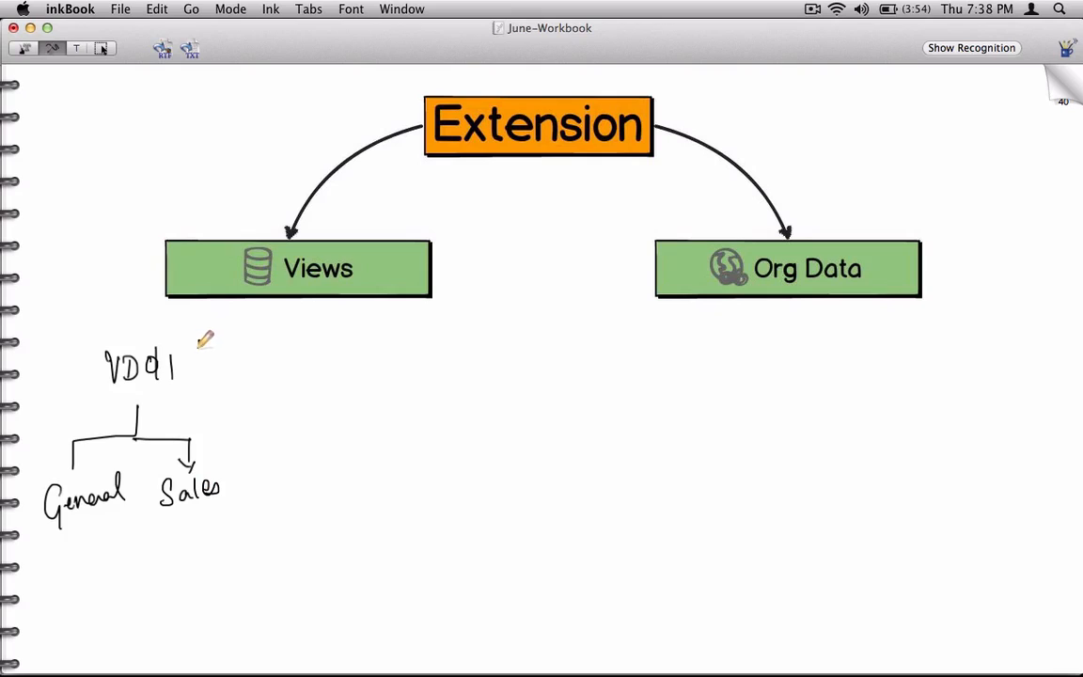
# - Handwrite the customer number beside VD01 and link it by arrow to "FD01", with an arrow down to "Finance"
pyautogui.moveTo(192, 344)
pyautogui.mouseDown()
pyautogui.moveTo(194, 357)
pyautogui.moveTo(234, 337)
pyautogui.moveTo(248, 354)
pyautogui.moveTo(184, 374)
pyautogui.mouseUp()
pyautogui.moveTo(266, 325)
pyautogui.mouseDown()
pyautogui.moveTo(268, 356)
pyautogui.moveTo(310, 317)
pyautogui.moveTo(347, 352)
pyautogui.mouseUp()
pyautogui.moveTo(355, 344)
pyautogui.mouseDown()
pyautogui.moveTo(355, 359)
pyautogui.moveTo(366, 358)
pyautogui.mouseUp()
pyautogui.moveTo(378, 344); pyautogui.dragTo(375, 363)
pyautogui.moveTo(395, 344)
pyautogui.mouseDown()
pyautogui.moveTo(340, 453)
pyautogui.moveTo(404, 448)
pyautogui.mouseUp()
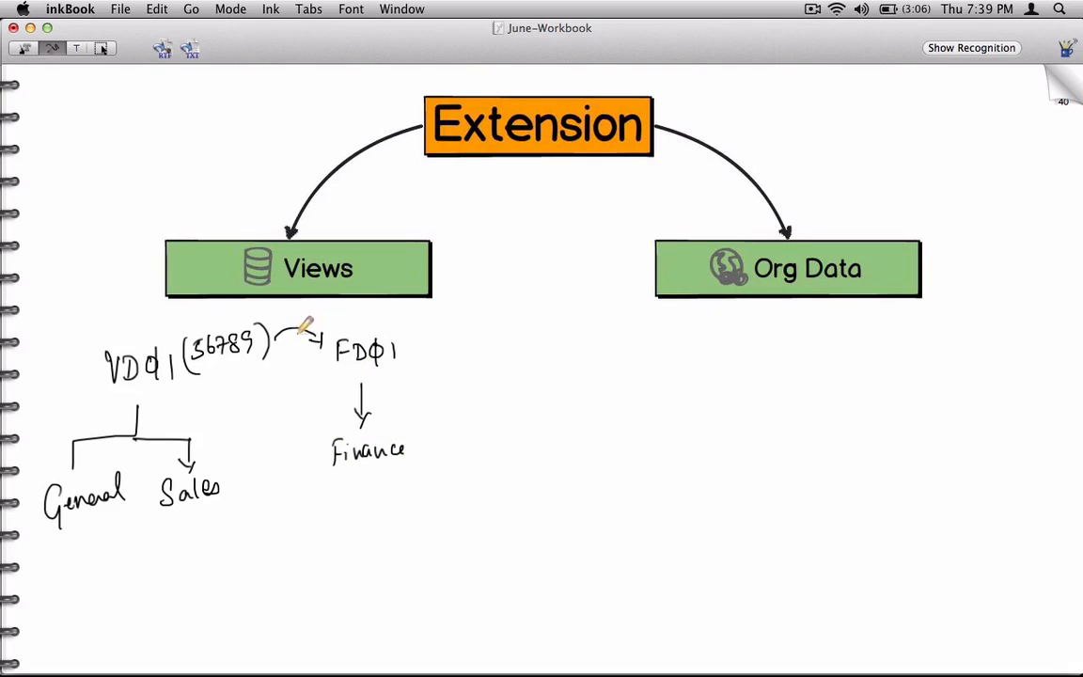
pyautogui.moveTo(276, 340)
pyautogui.mouseDown()
pyautogui.moveTo(289, 329)
pyautogui.moveTo(325, 341)
pyautogui.moveTo(326, 332)
pyautogui.mouseUp()
# - Switch to SAPGUI, save the customer's company code data and exit the customer creation screen
pyautogui.press('super+Tab')
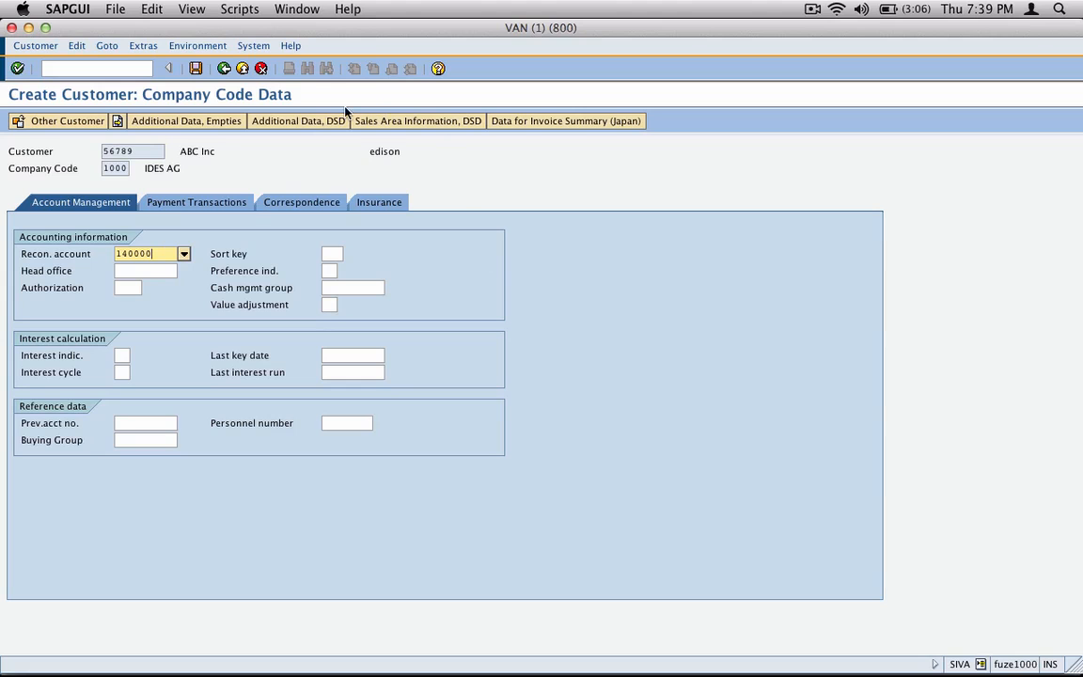
pyautogui.click(196, 68)
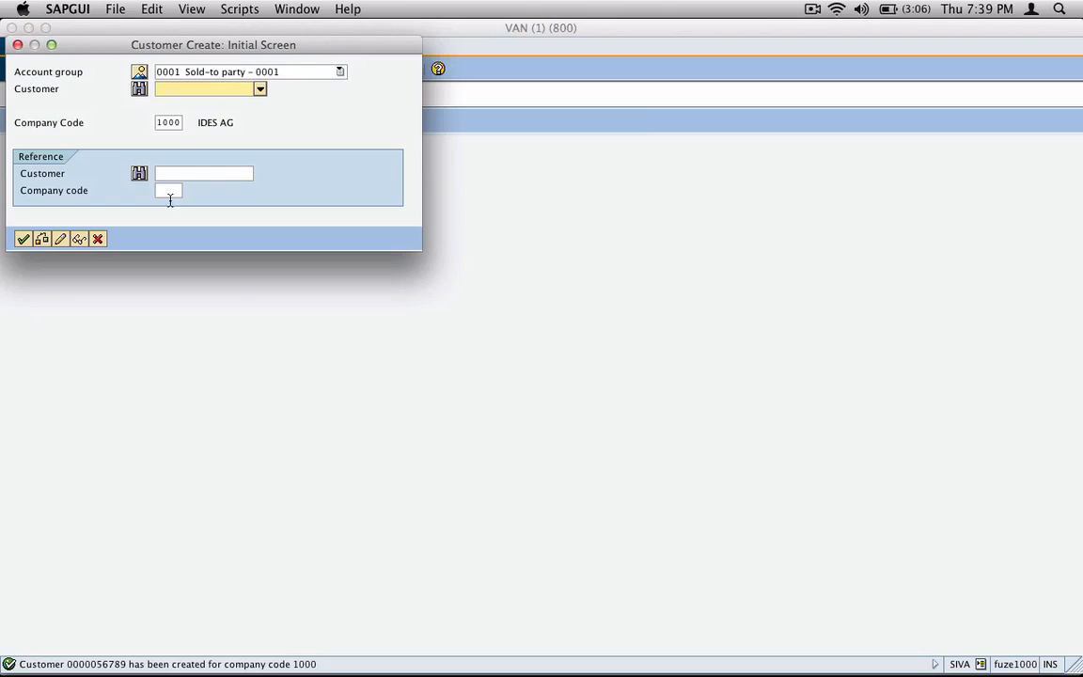
pyautogui.click(97, 239)
# - Run transaction VD02 and list the customer's existing sales areas, moving the list clear of the initial screen
pyautogui.click(97, 68)
pyautogui.write('vd')
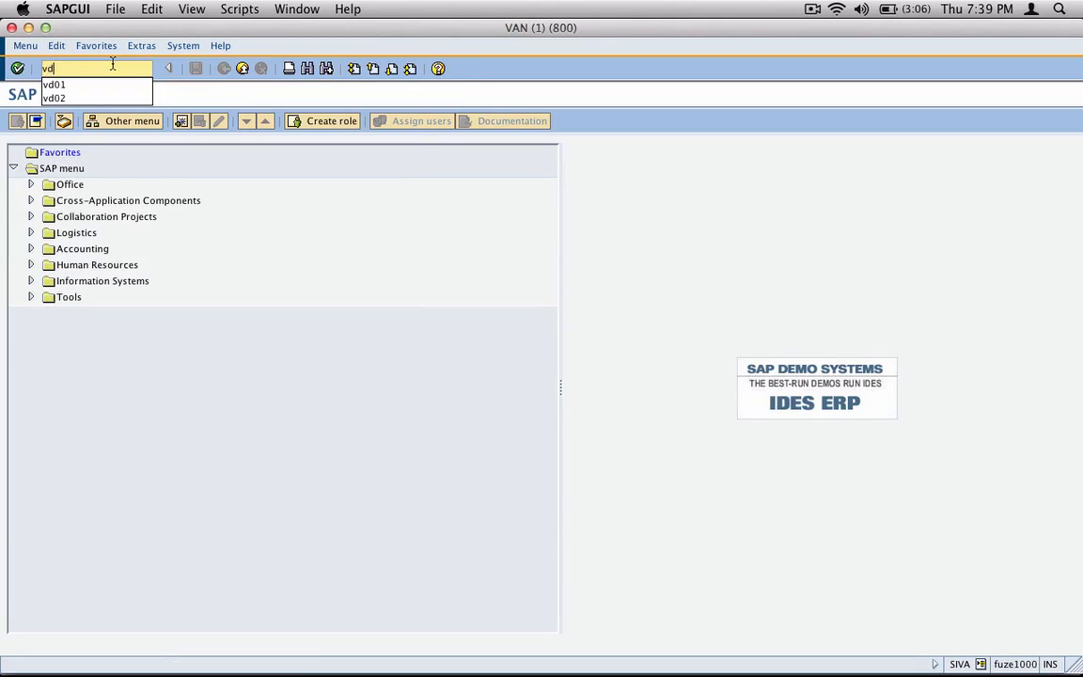
pyautogui.write('02')
pyautogui.press('Return')
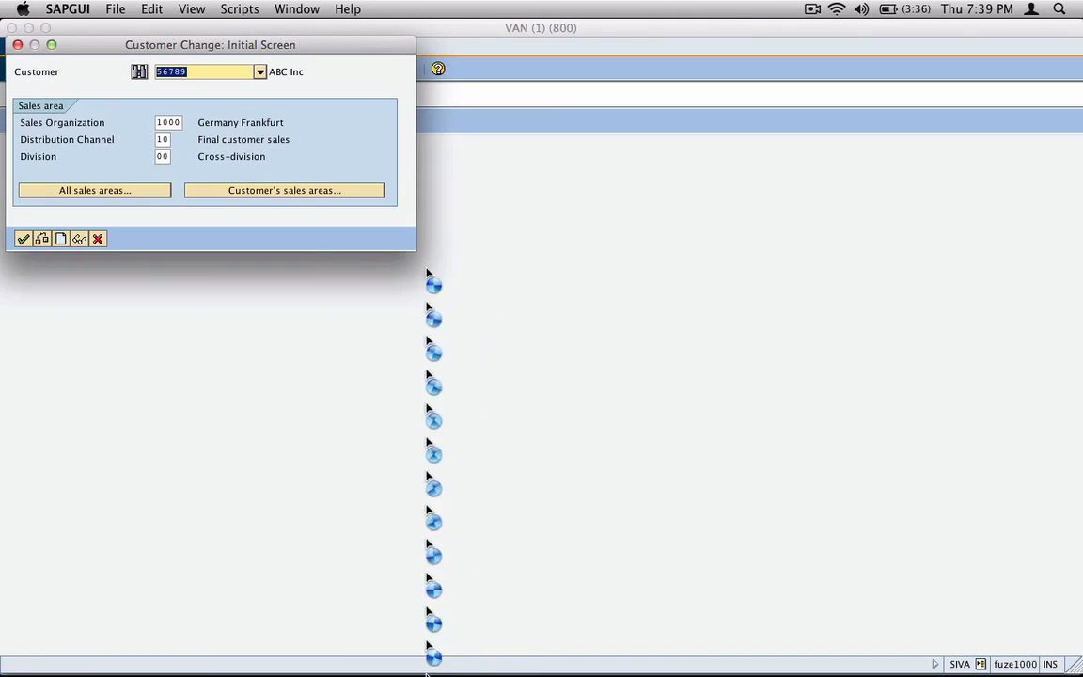
pyautogui.click(345, 192)
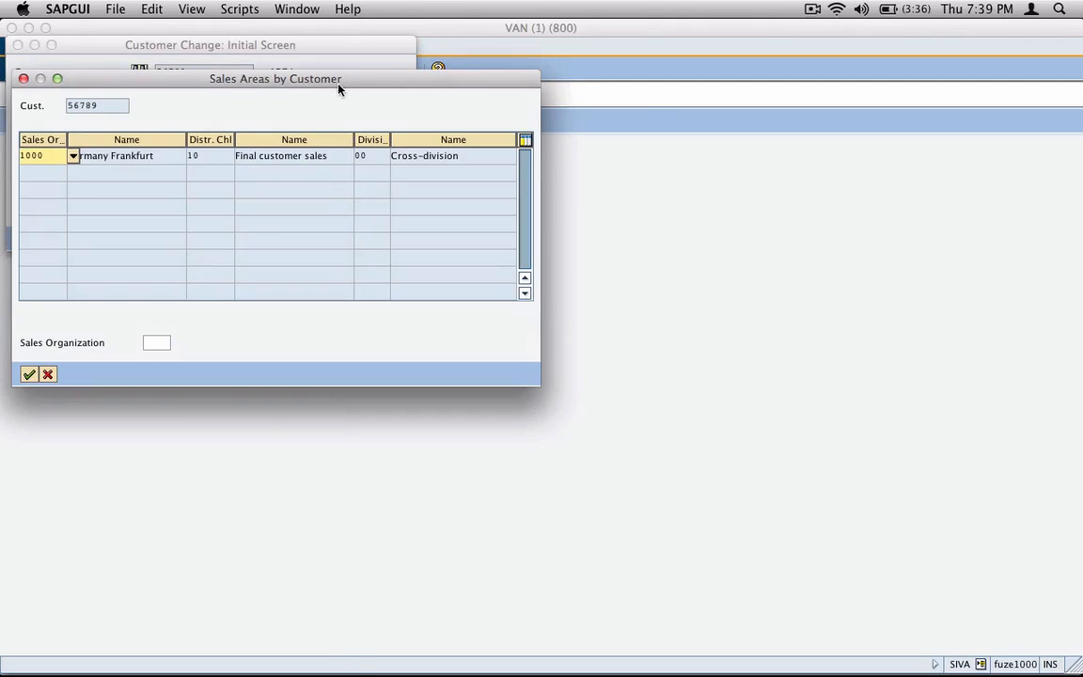
pyautogui.moveTo(339, 88); pyautogui.dragTo(587, 210)
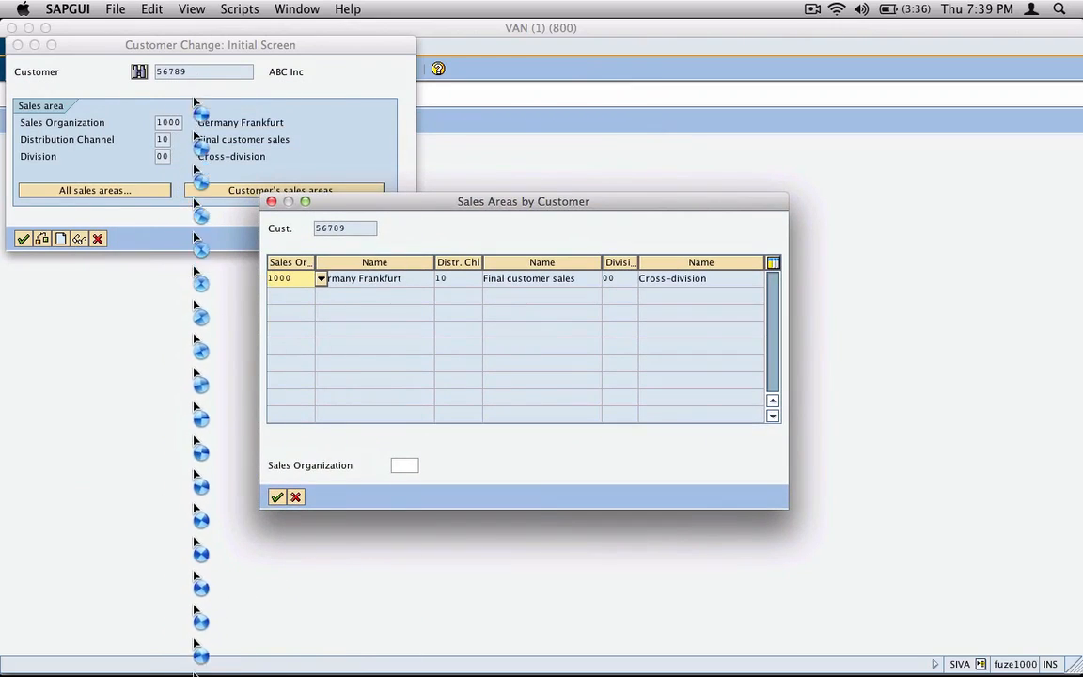
# - Check the sales organization, distribution channel and division of the listed sales area, and exit the customer change screen
pyautogui.moveTo(297, 278); pyautogui.dragTo(264, 284)
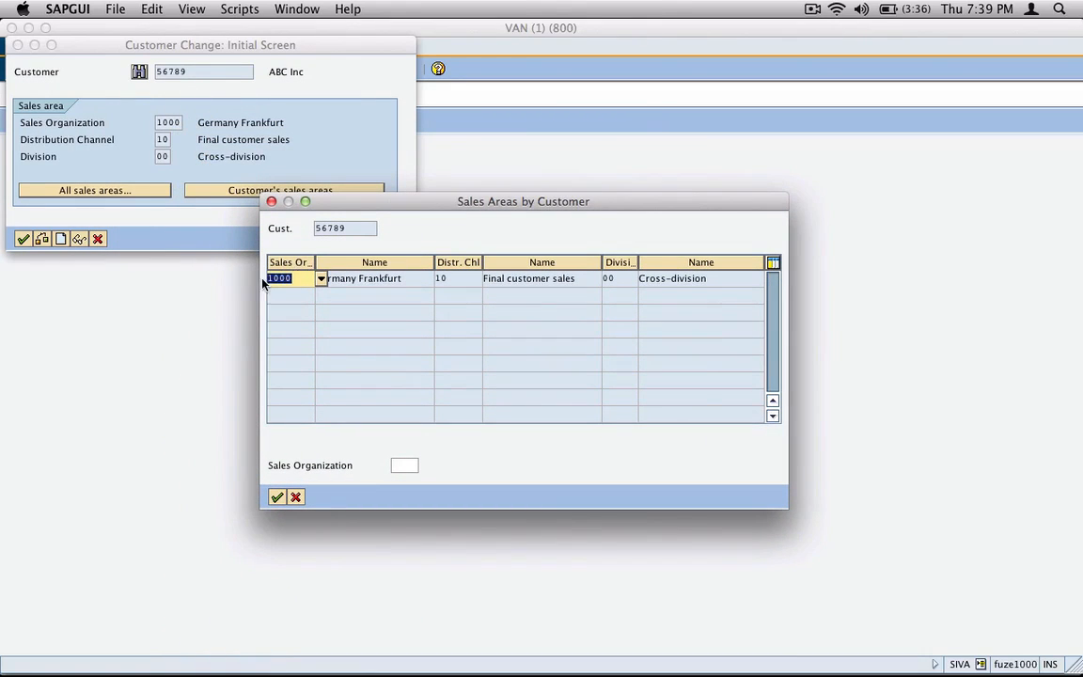
pyautogui.click(446, 278)
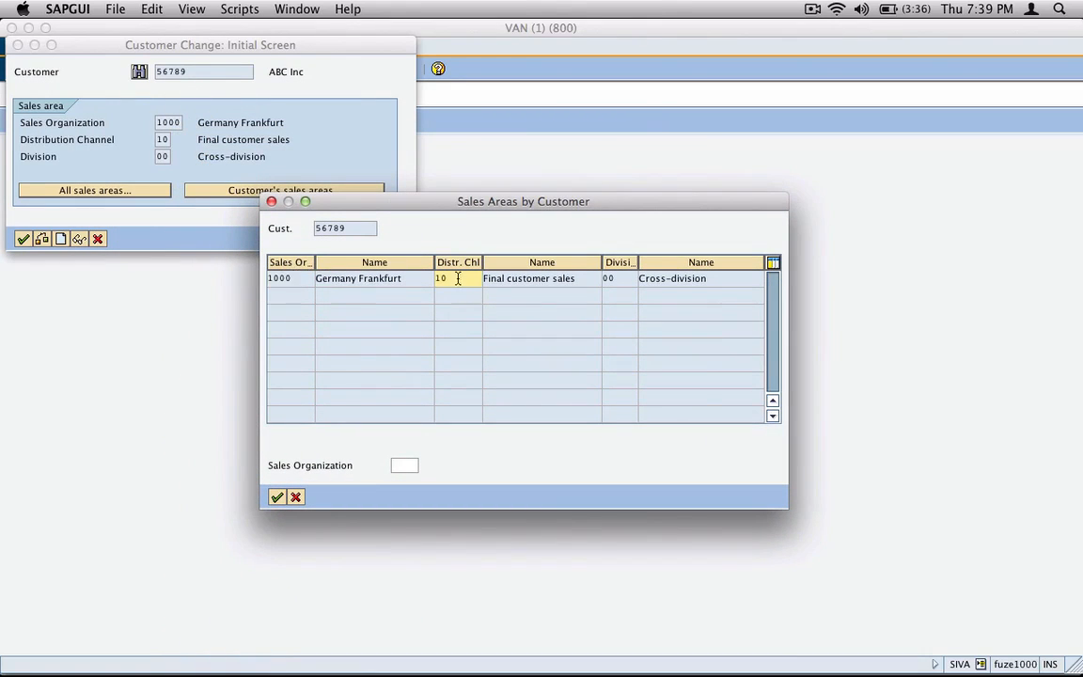
pyautogui.click(618, 278)
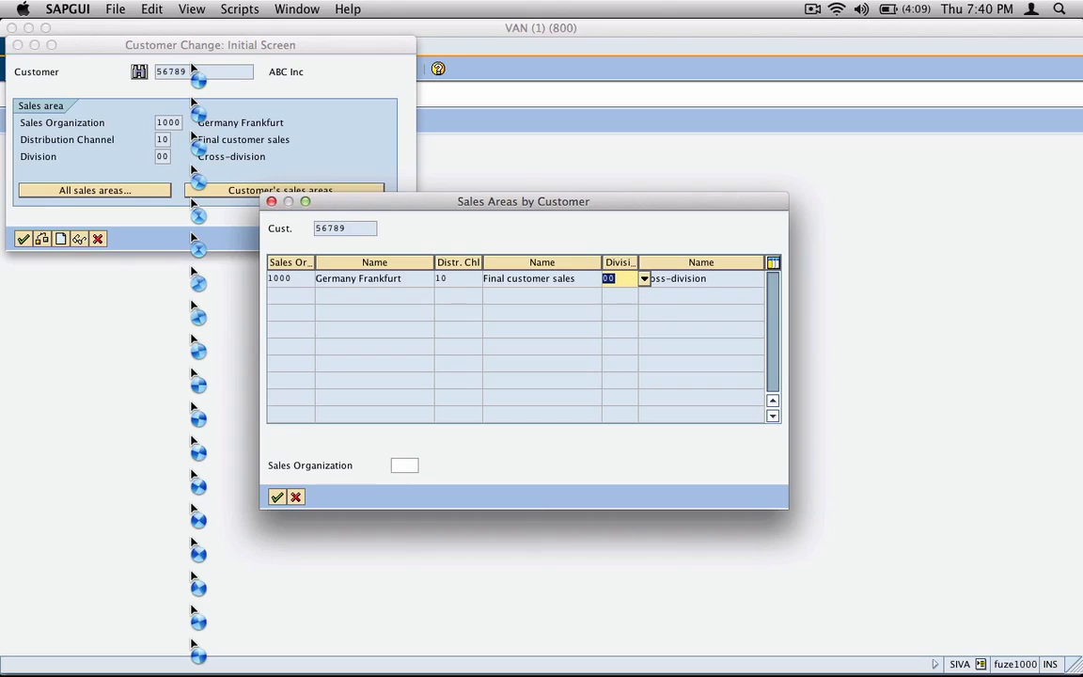
pyautogui.click(296, 496)
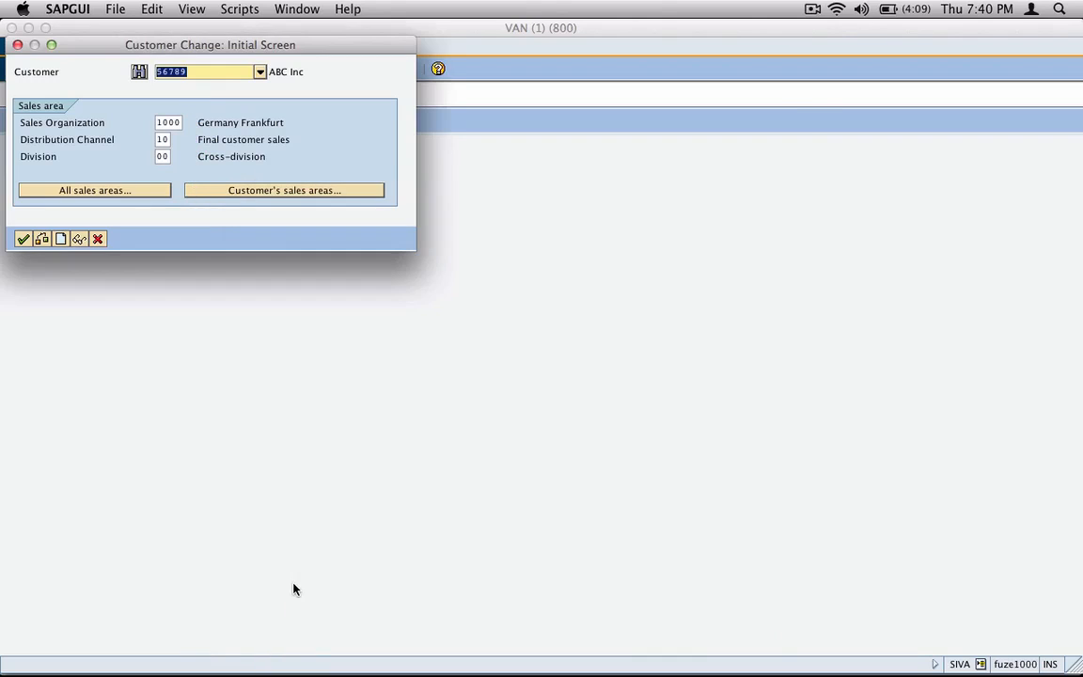
pyautogui.click(97, 239)
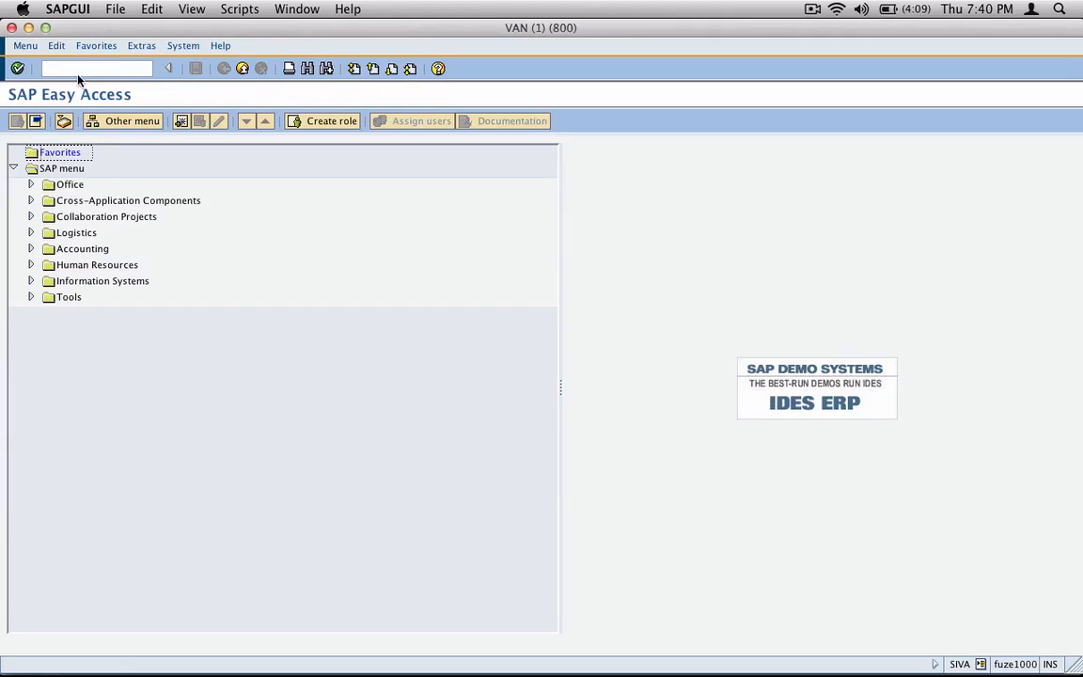
# - Start transaction VD01 for the existing customer with sales organization 3000, distribution channel 10 and division 00
pyautogui.write('vd01')
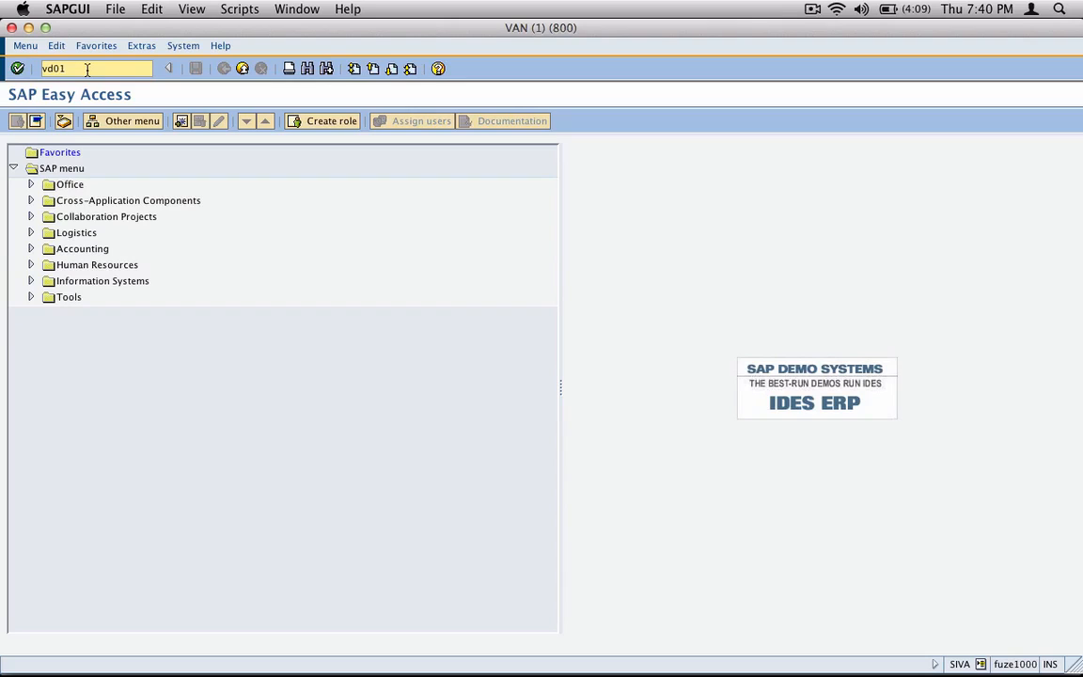
pyautogui.press('Return')
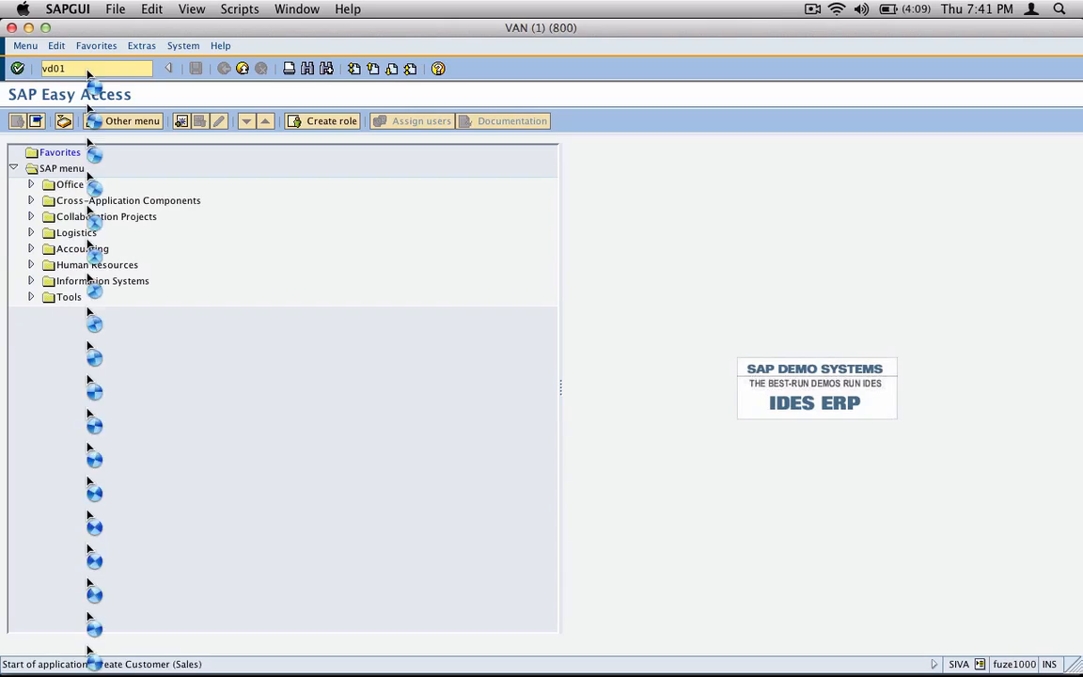
pyautogui.press('Down')
pyautogui.press('Return')
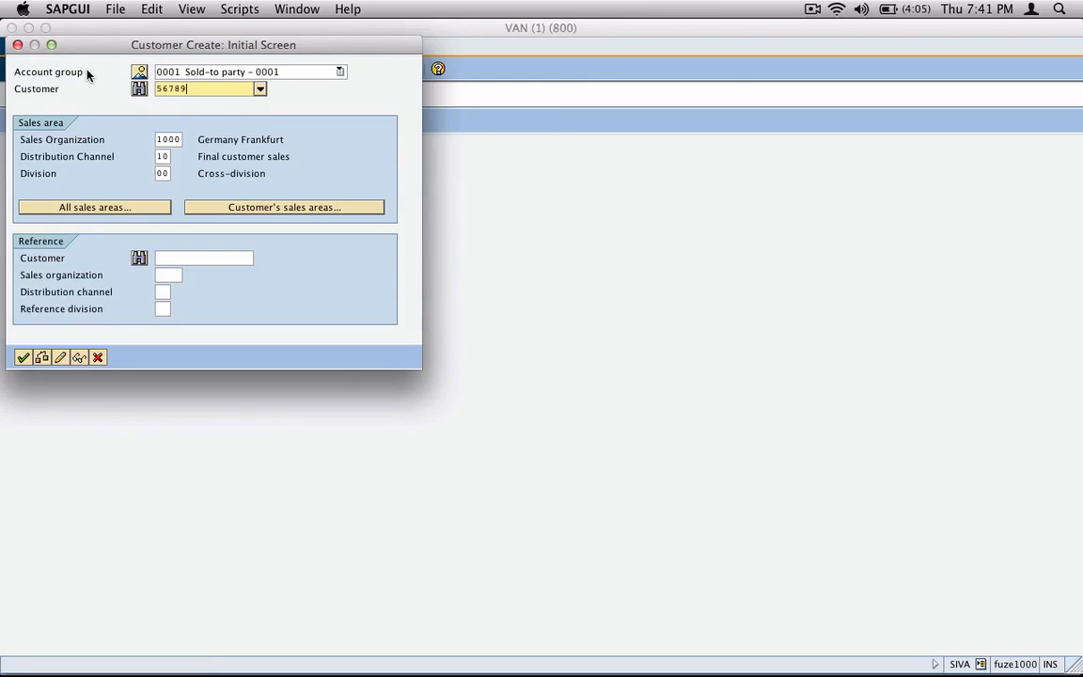
pyautogui.press('Tab')
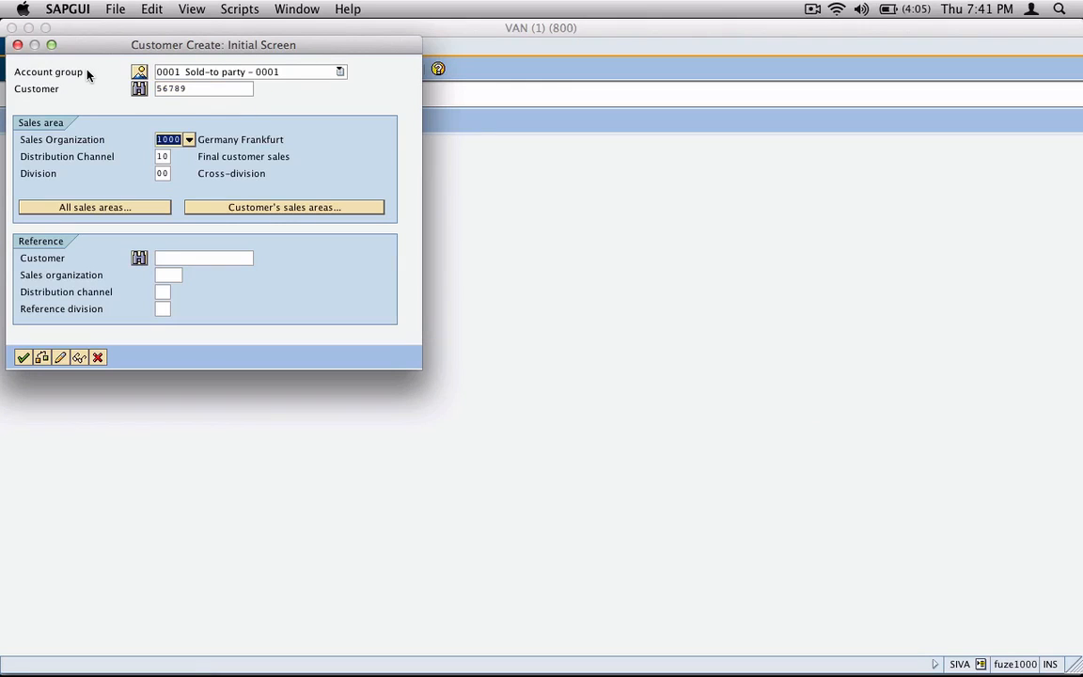
pyautogui.write('3000')
pyautogui.press('Tab')
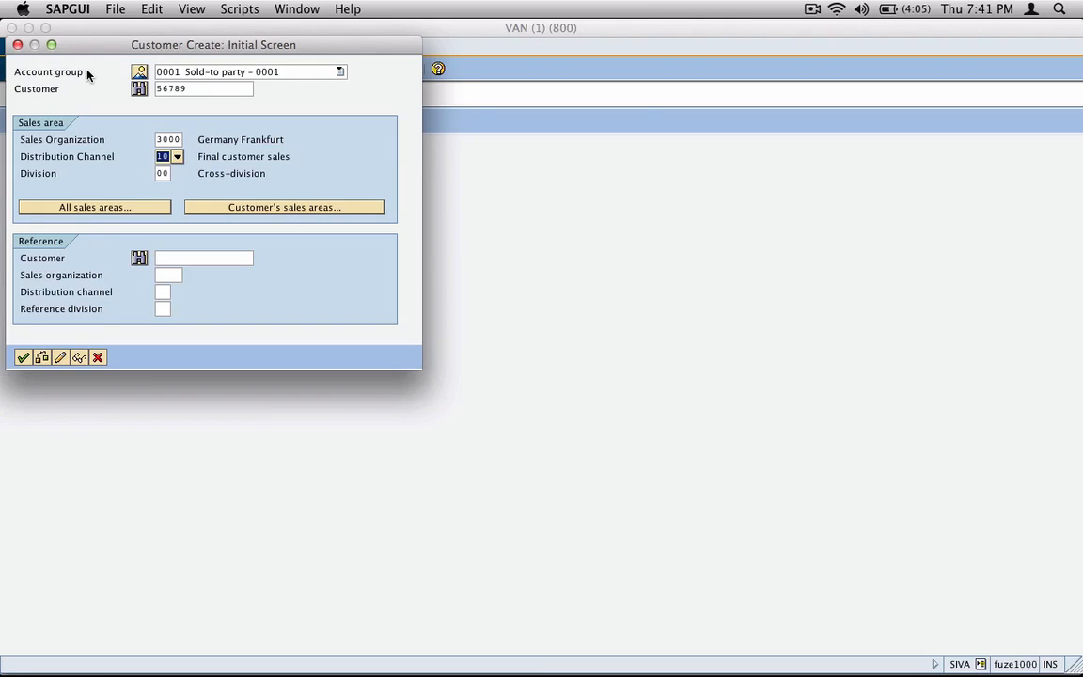
pyautogui.press('Return')
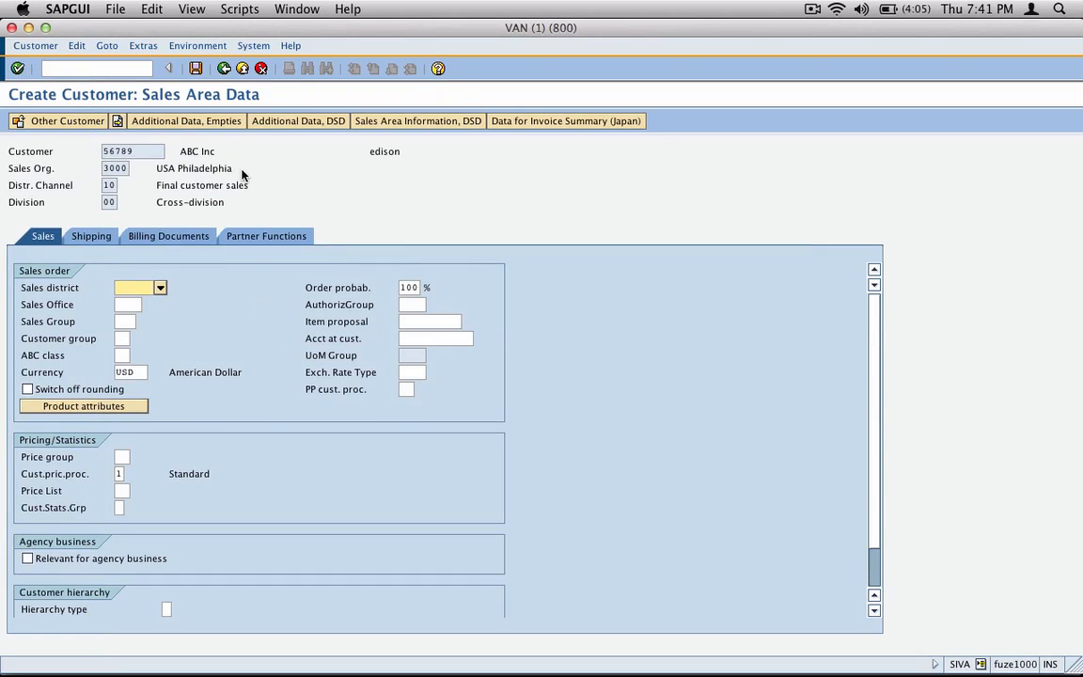
pyautogui.moveTo(156, 167); pyautogui.dragTo(233, 168)
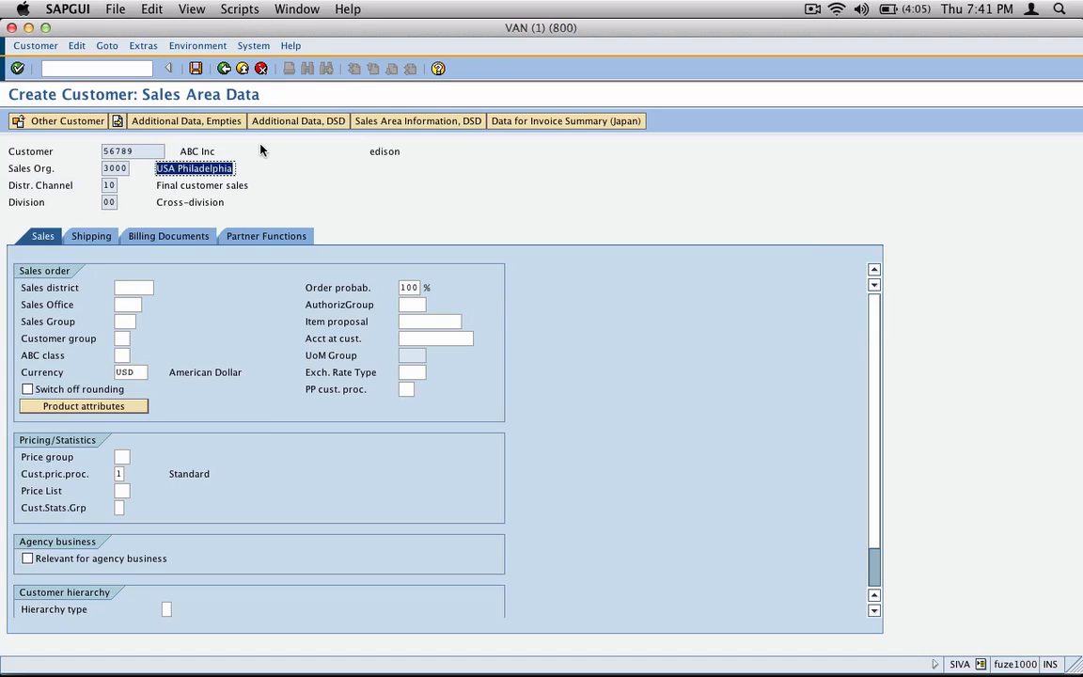
# - Set the customer's shipping conditions to 02 Standard
pyautogui.click(91, 236)
pyautogui.click(162, 304)
pyautogui.click(166, 303)
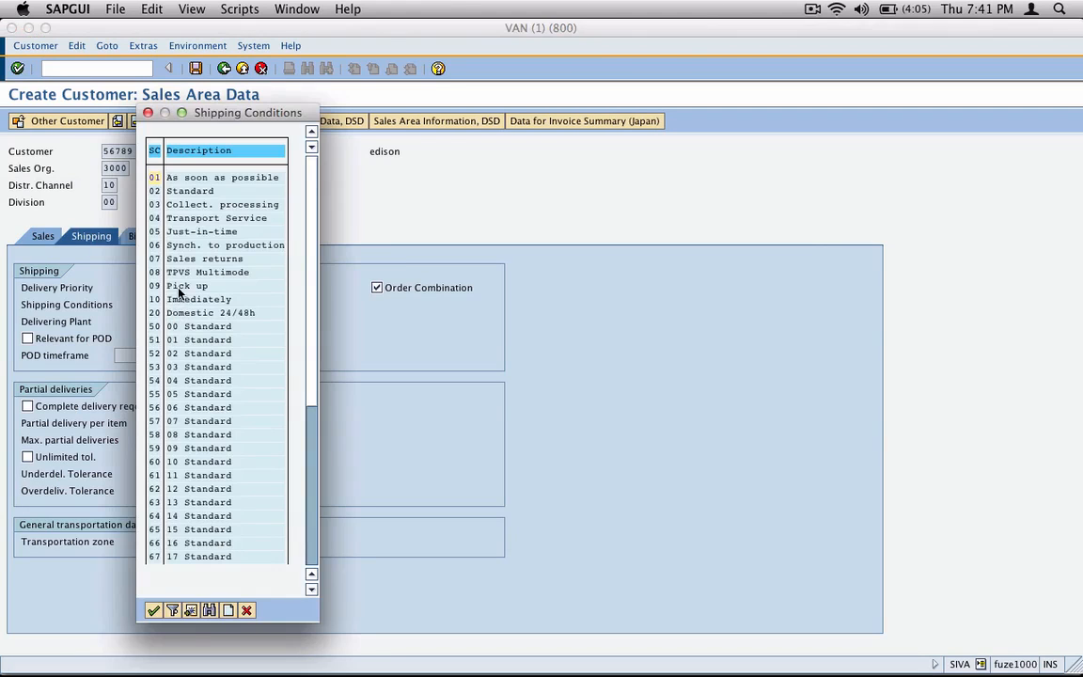
pyautogui.doubleClick(199, 123)
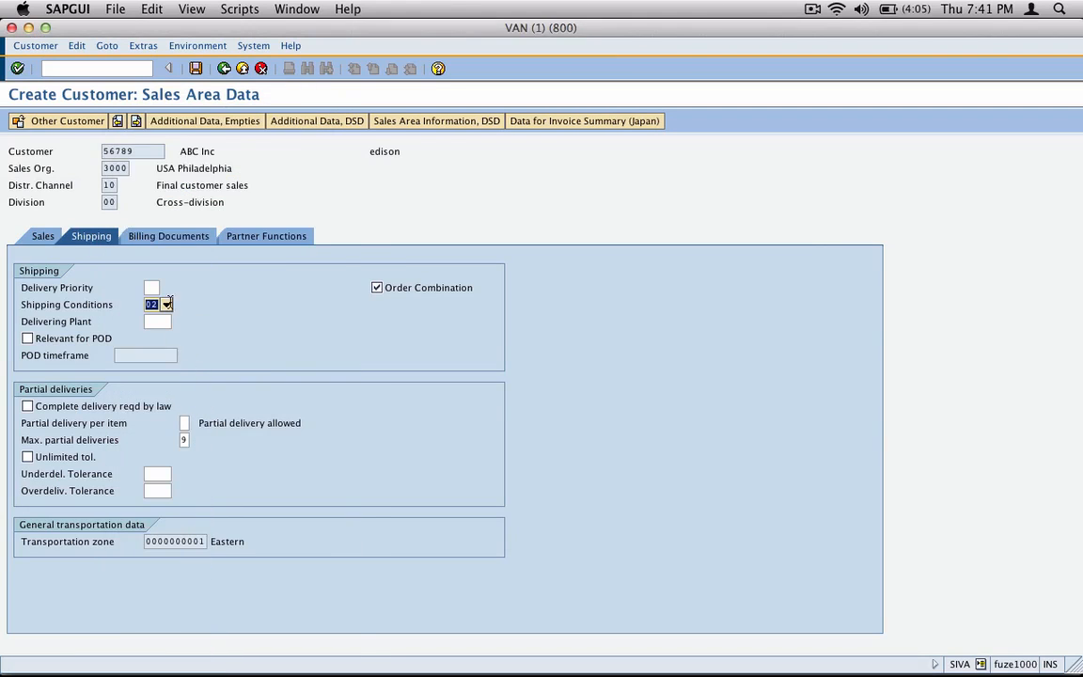
# - Set the tax classification to 0 for Brazil, the three Canadian taxes, China and the Netherlands, and save the customer's sales area data
pyautogui.click(169, 236)
pyautogui.click(348, 508)
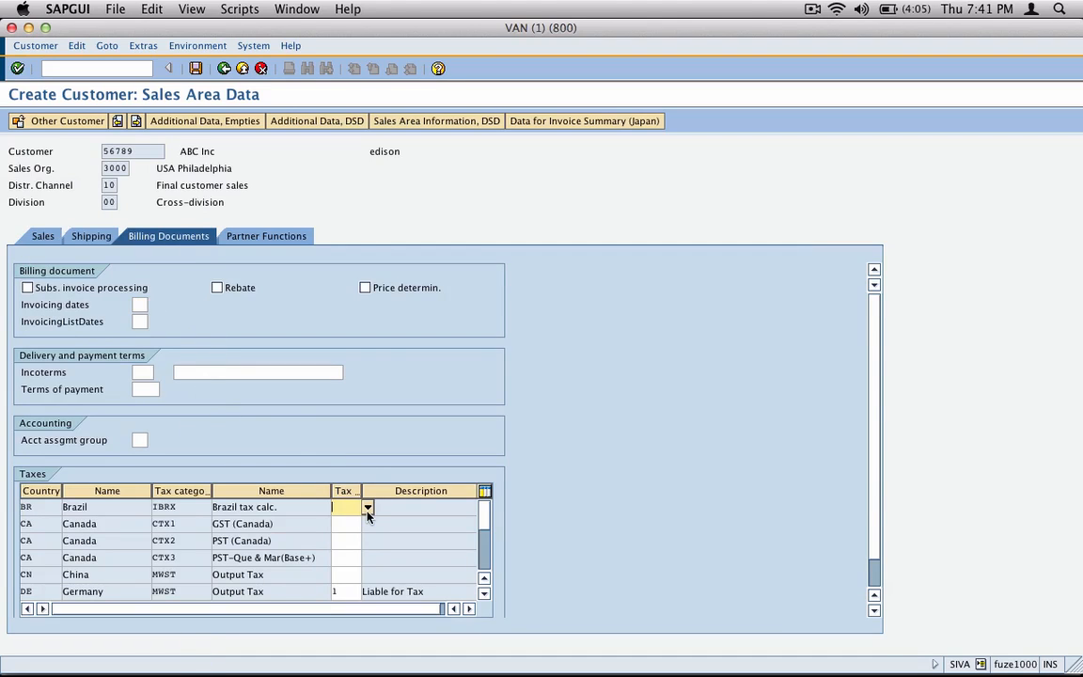
pyautogui.write('1')
pyautogui.press('BackSpace')
pyautogui.write('0')
pyautogui.press('Tab')
pyautogui.write('0')
pyautogui.press('Tab')
pyautogui.write('0')
pyautogui.press('Tab')
pyautogui.write('0')
pyautogui.press('Tab')
pyautogui.write('0')
pyautogui.press('Return')
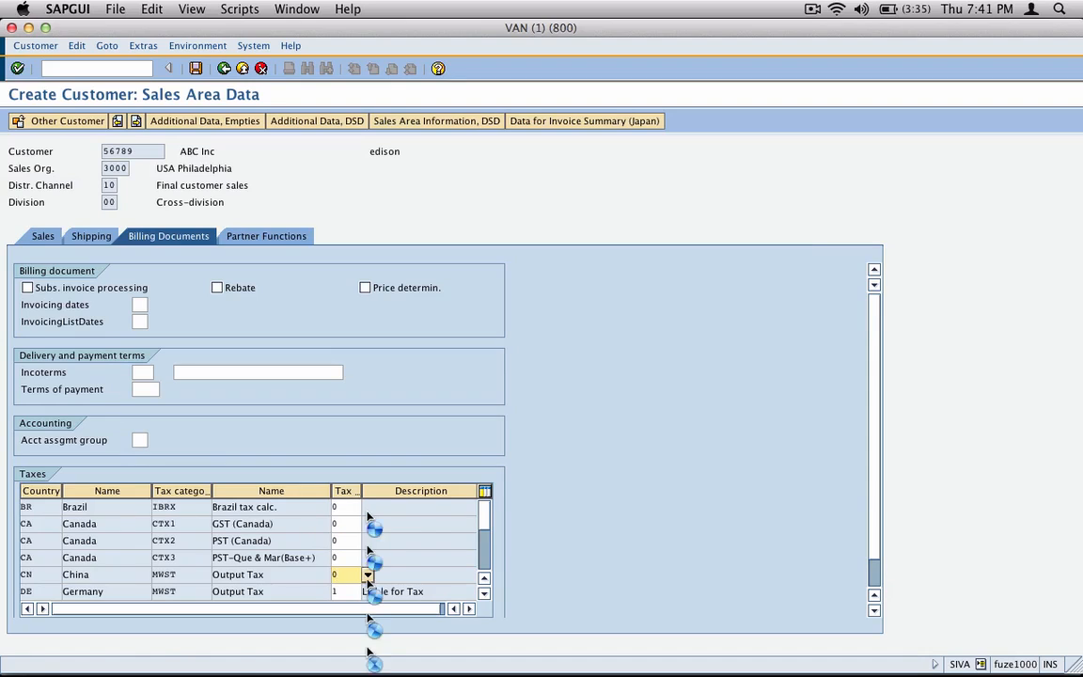
pyautogui.write('0')
pyautogui.press('Return')
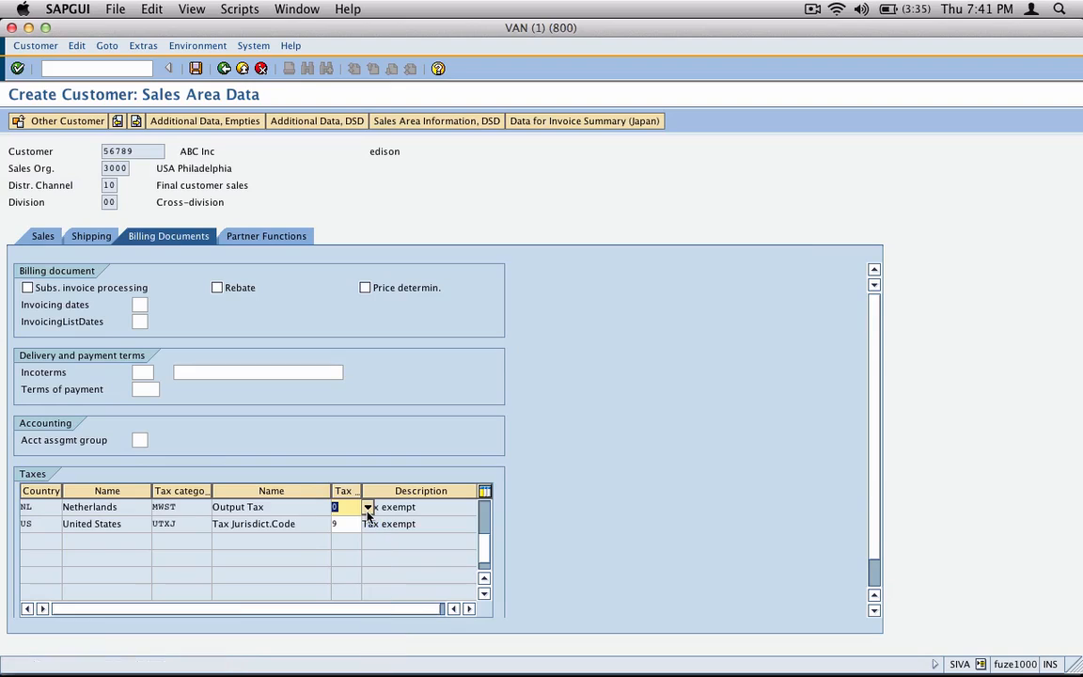
pyautogui.click(196, 68)
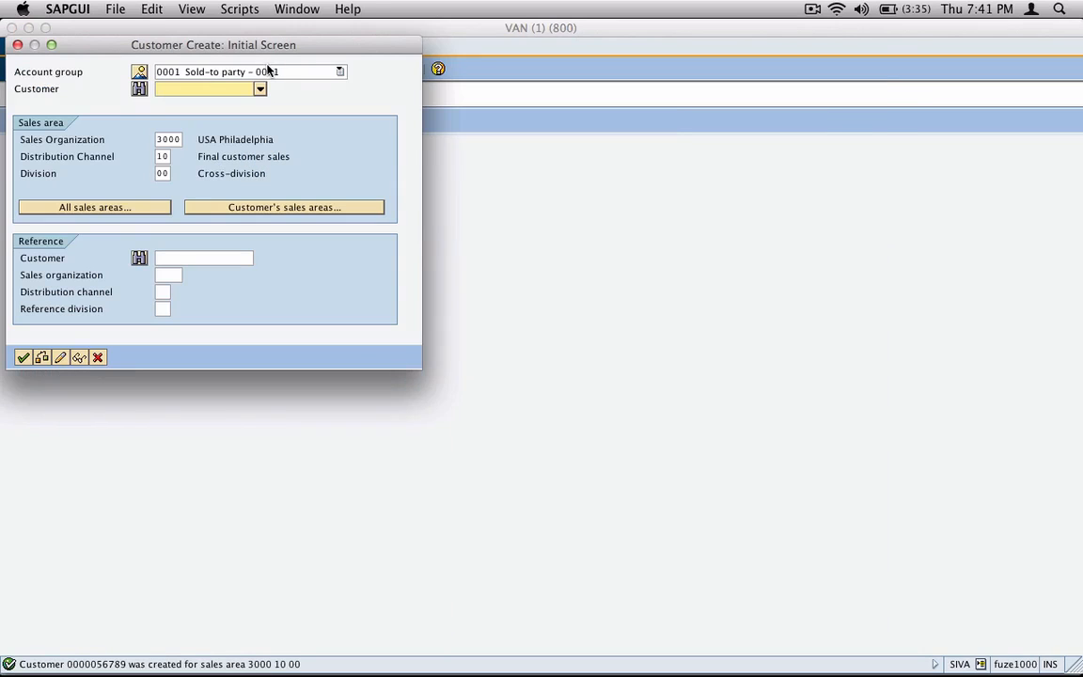
pyautogui.click(97, 357)
# - Run transaction VD02 and examine the customer's list of sales areas, highlighting the Germany Frankfurt entry
pyautogui.write('xd02')
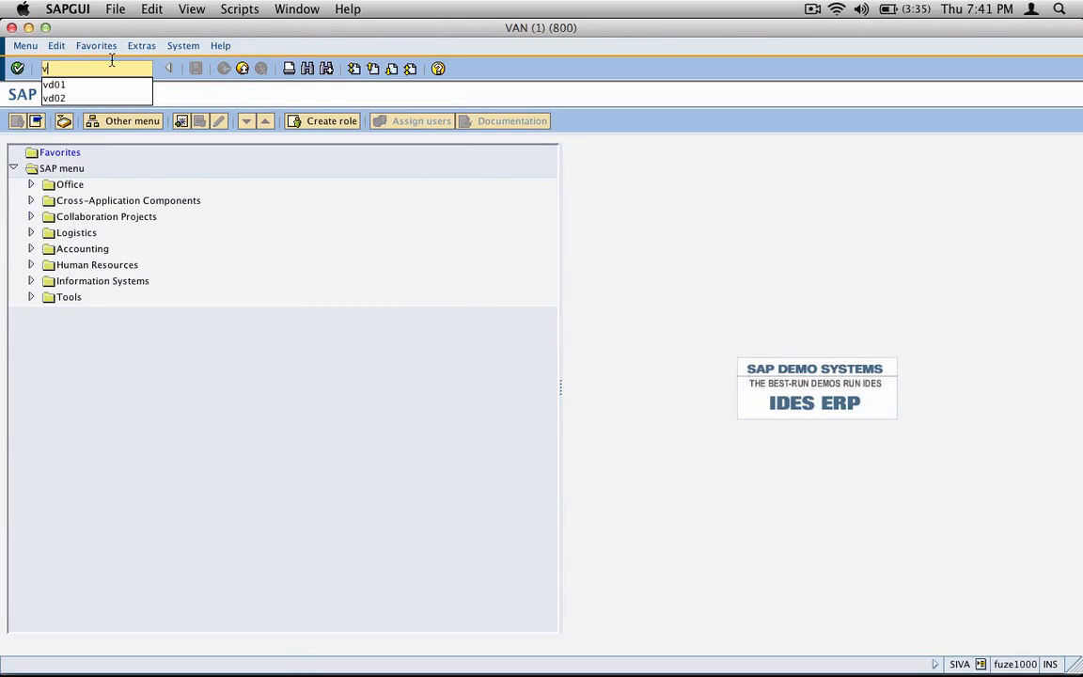
pyautogui.press('Return')
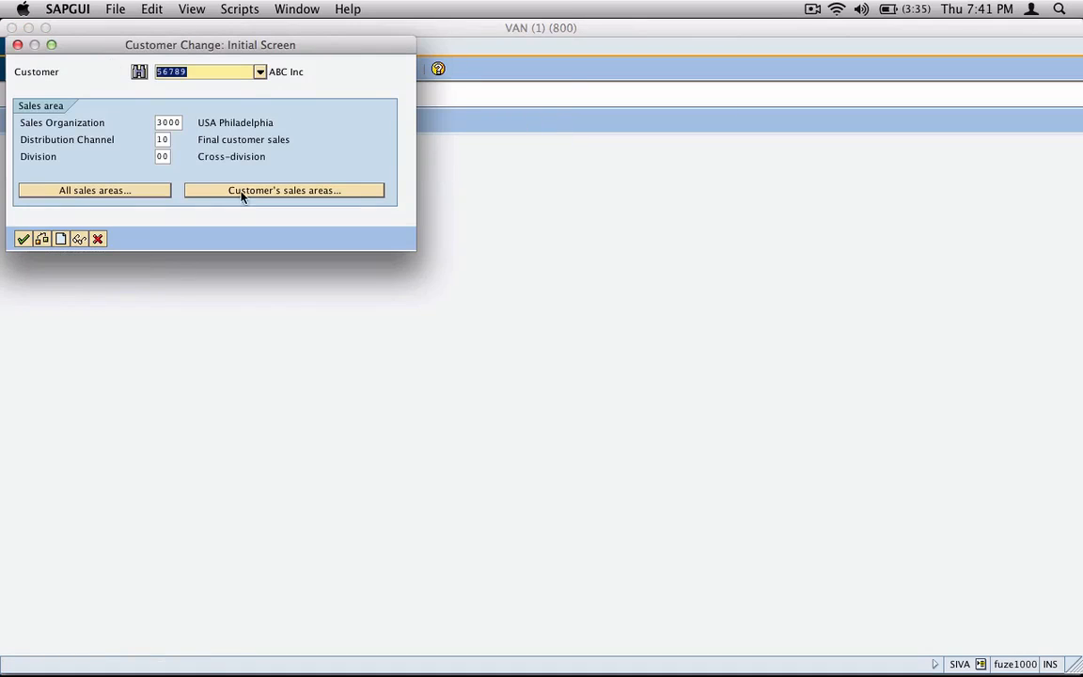
pyautogui.click(340, 200)
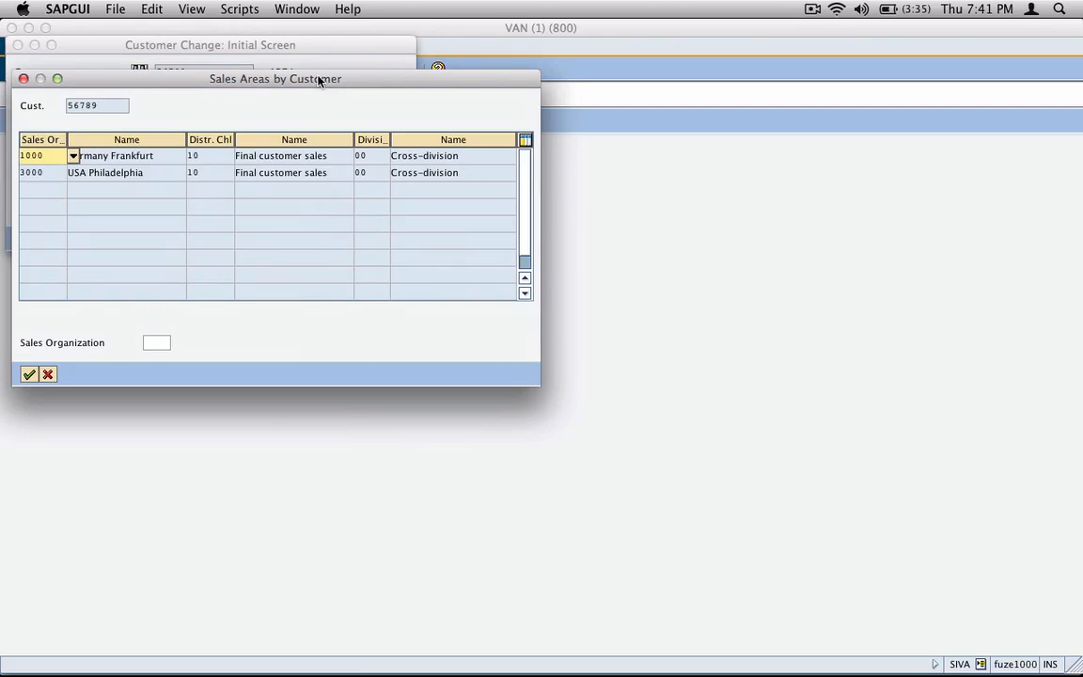
pyautogui.moveTo(364, 87); pyautogui.dragTo(491, 249)
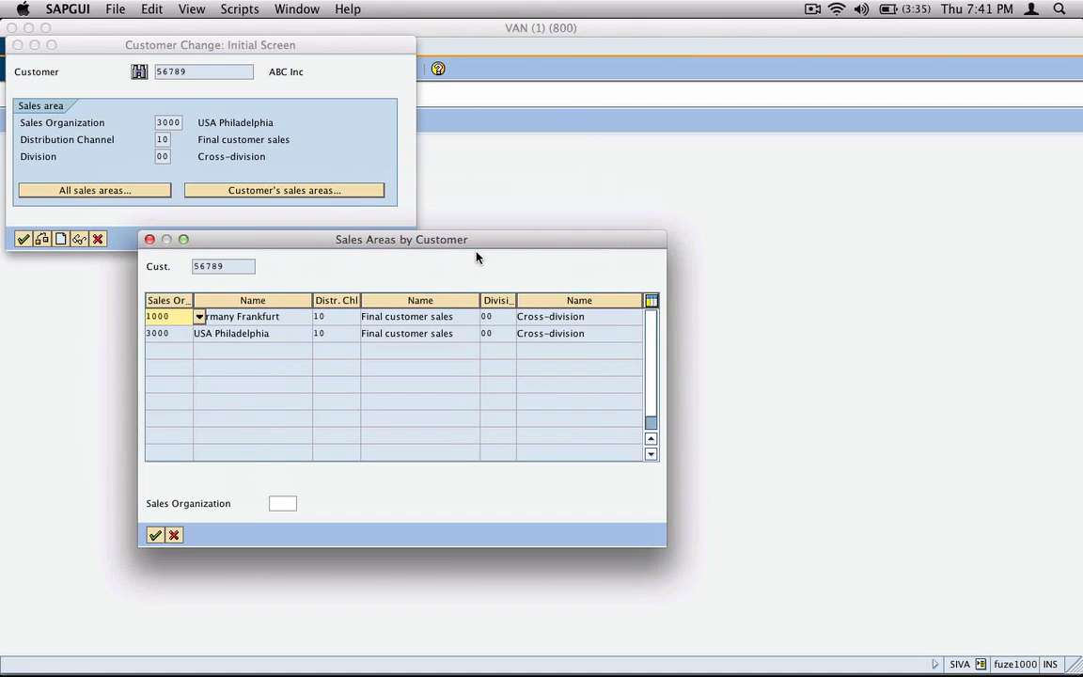
pyautogui.click(274, 316)
pyautogui.moveTo(279, 317); pyautogui.dragTo(194, 318)
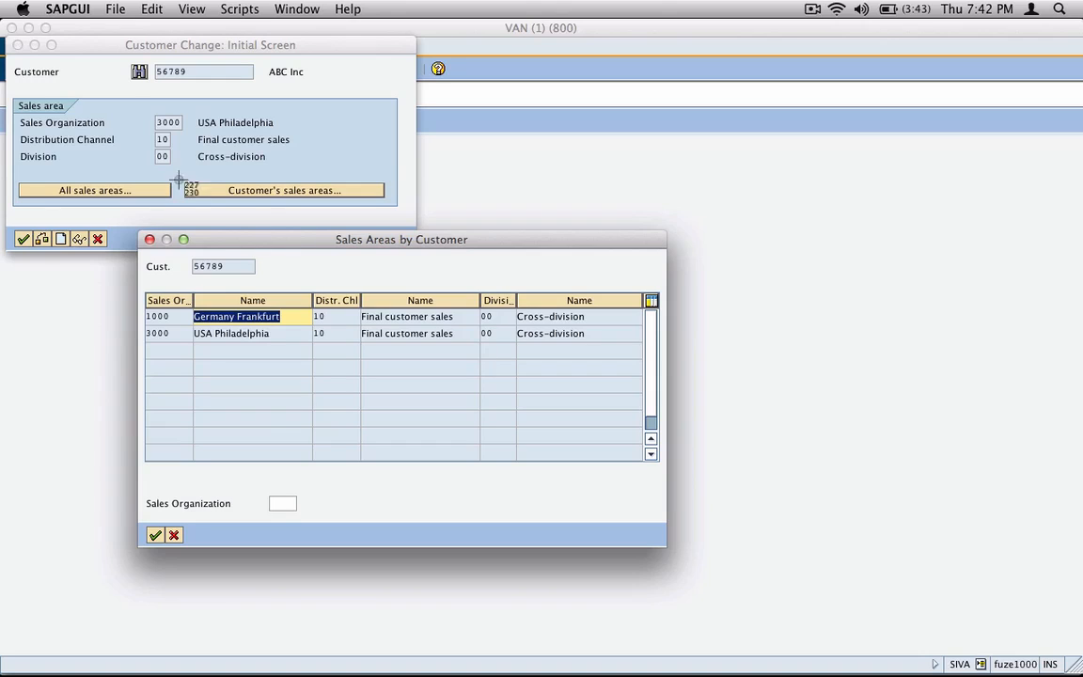
# - Capture the customer change and sales areas windows, and paste the image into the inkBook page beneath the Org Data box
pyautogui.moveTo(6, 40); pyautogui.dragTo(661, 395)
pyautogui.press('super+Tab')
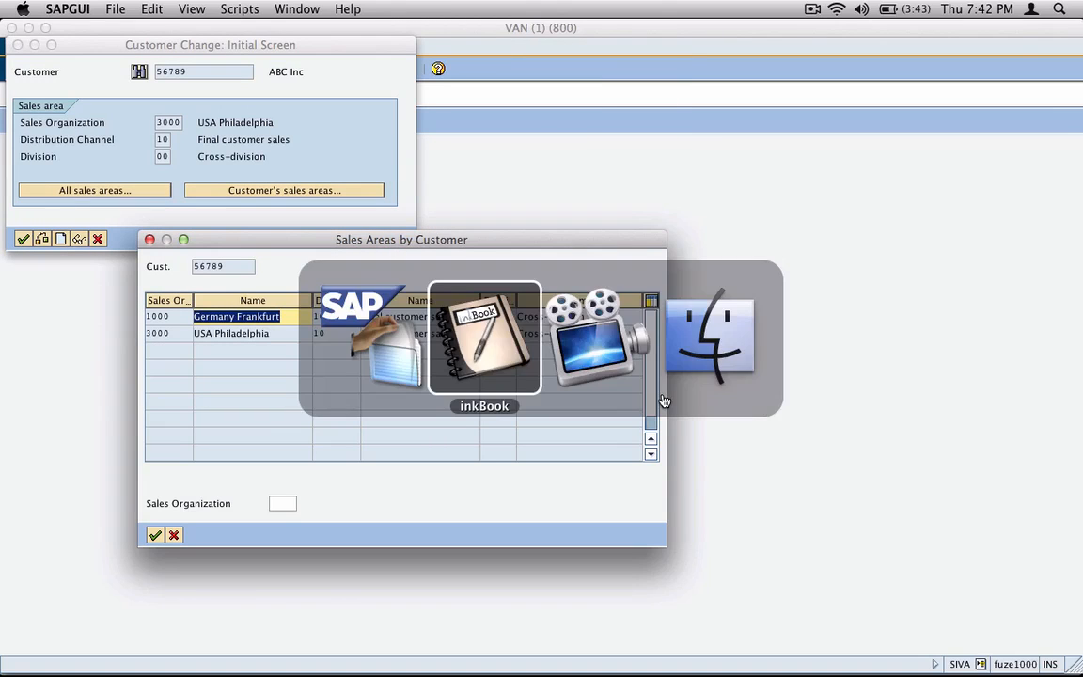
pyautogui.press('super+v')
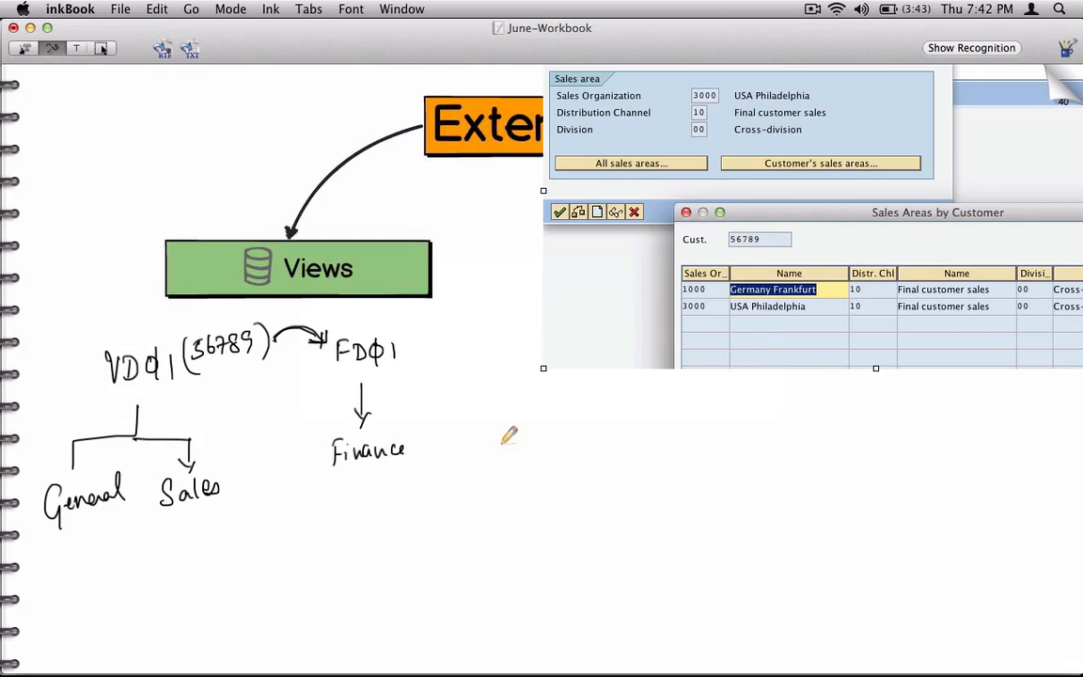
pyautogui.click(100, 47)
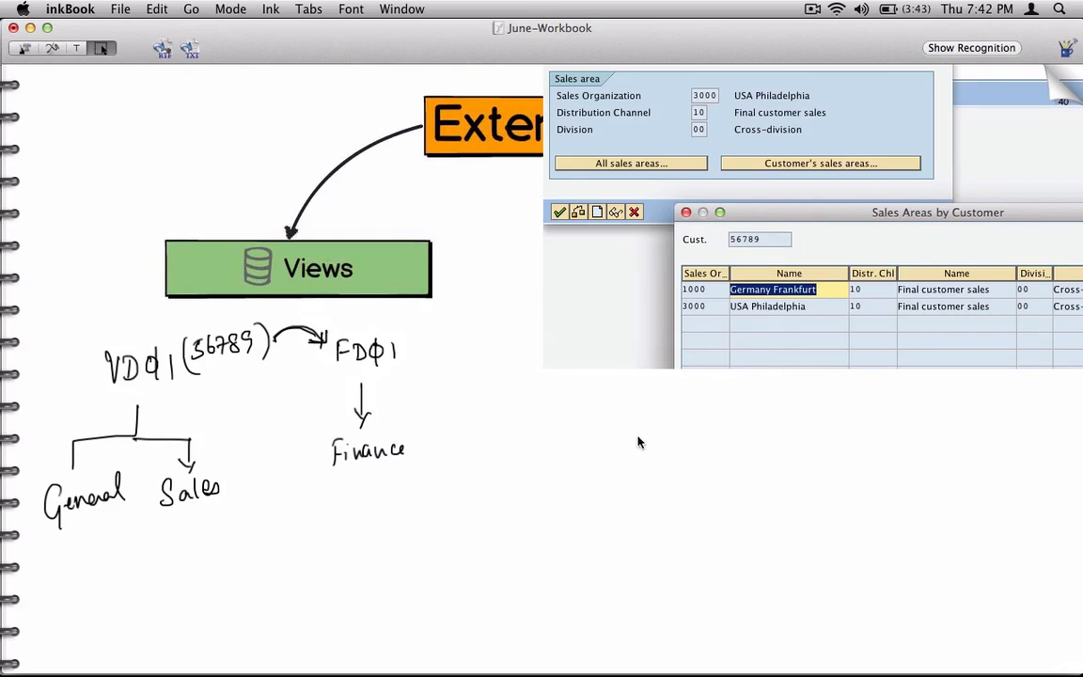
pyautogui.moveTo(636, 344); pyautogui.dragTo(611, 653)
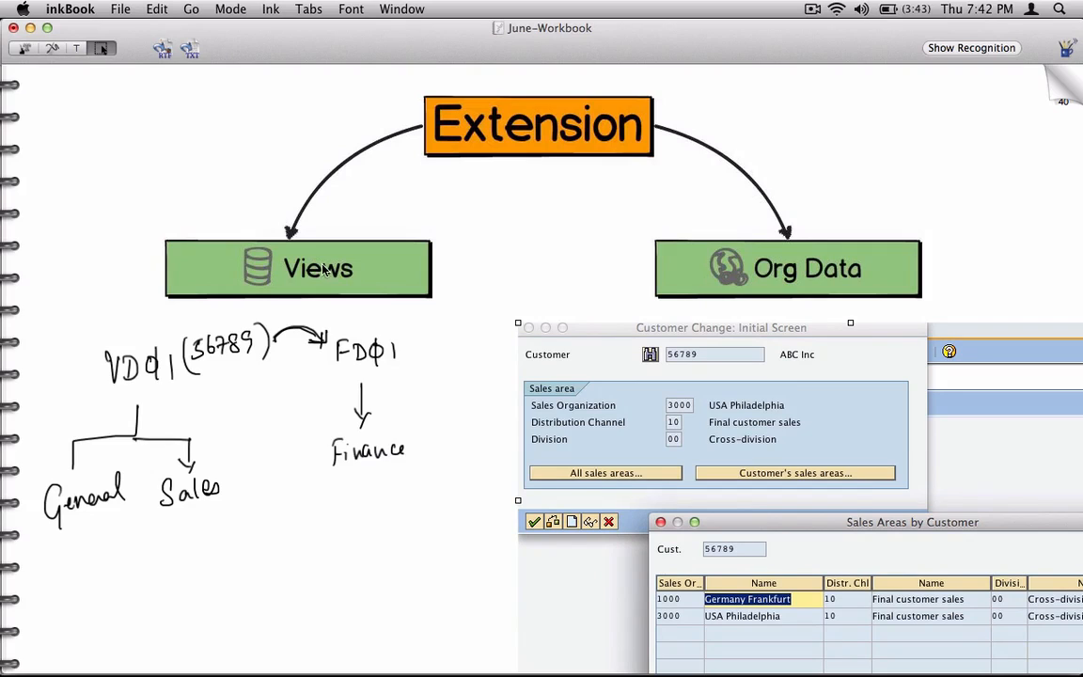
# - Reactivate the ink drawing tool and turn the workbook to page 41
pyautogui.click(49, 47)
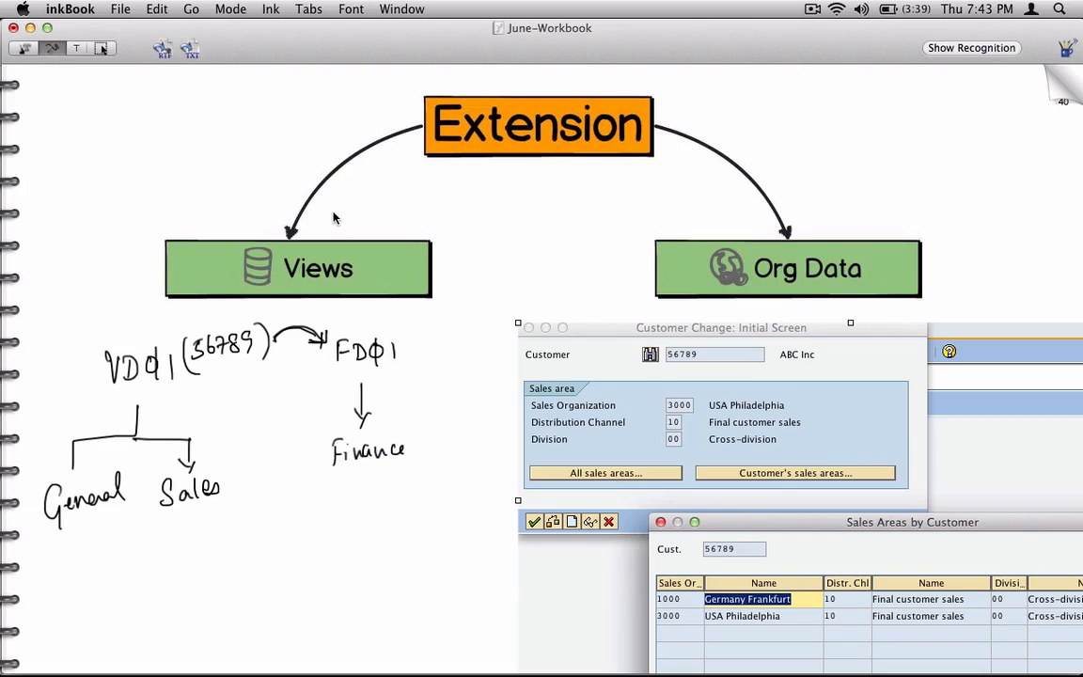
pyautogui.click(1070, 88)
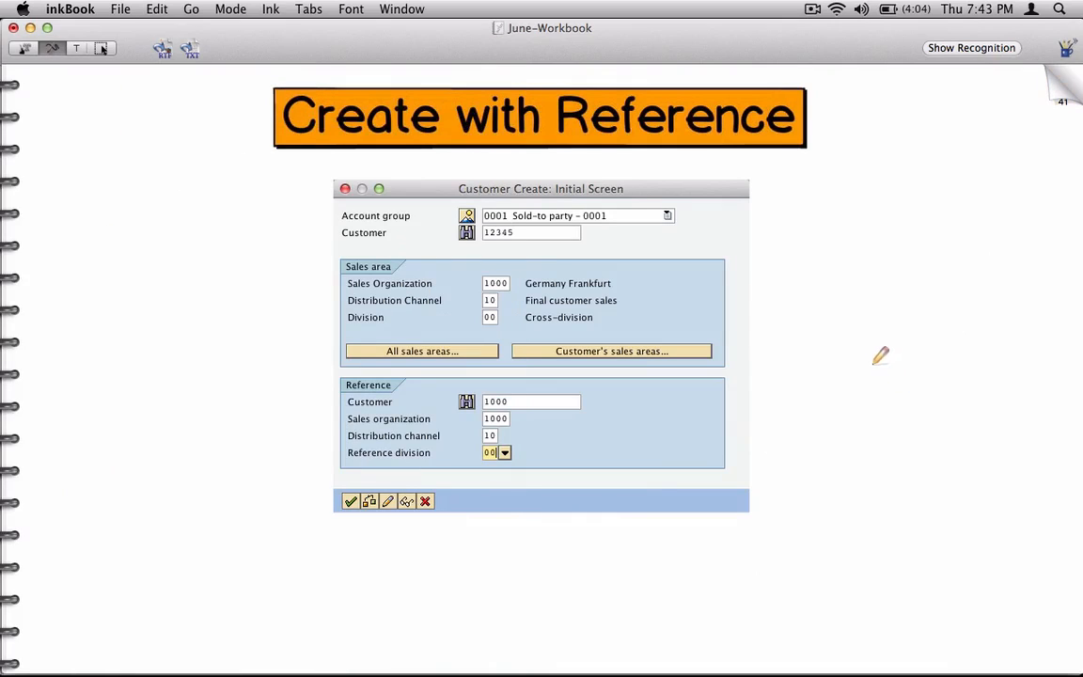